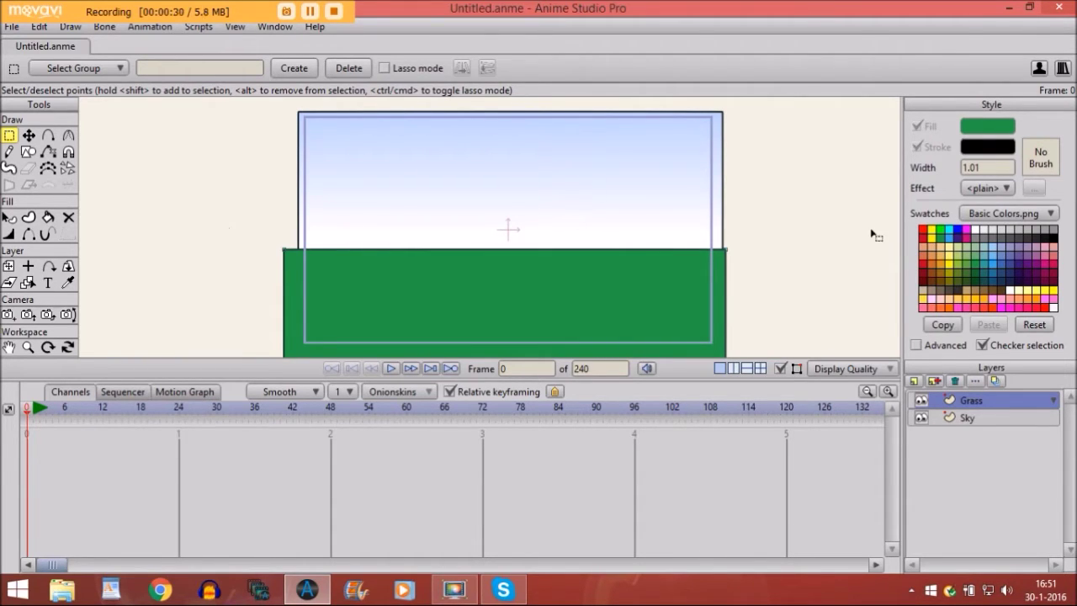
- Bring up the New Layer dropdown in the Layers panel to see the available layer types
click(914, 382)
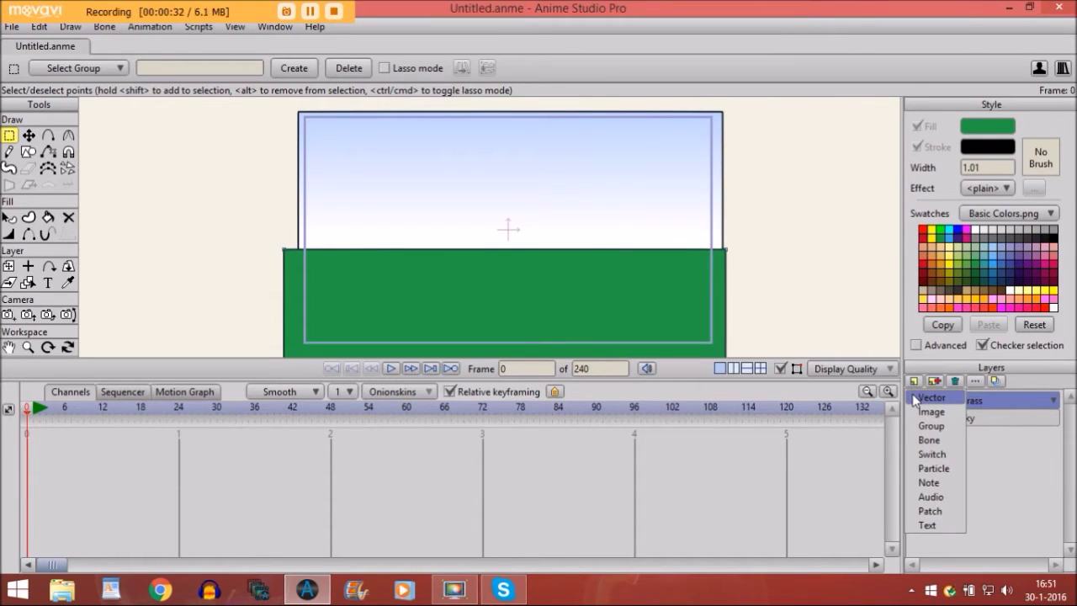
- Add a new vector layer named 'Sun'
click(925, 397)
key(Caps_Lock)
text(Sun)
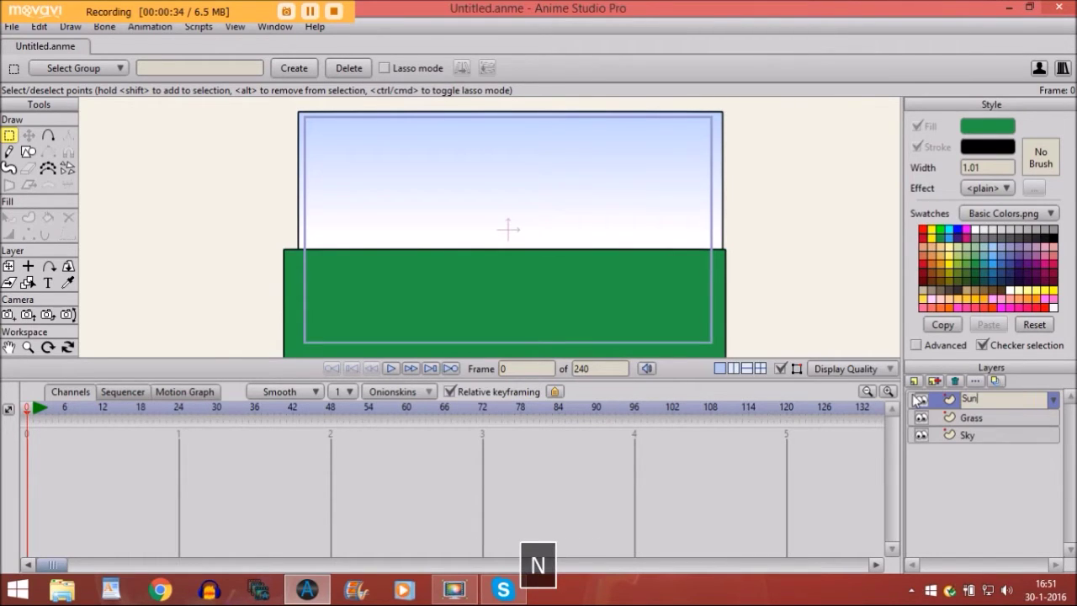
key(Return)
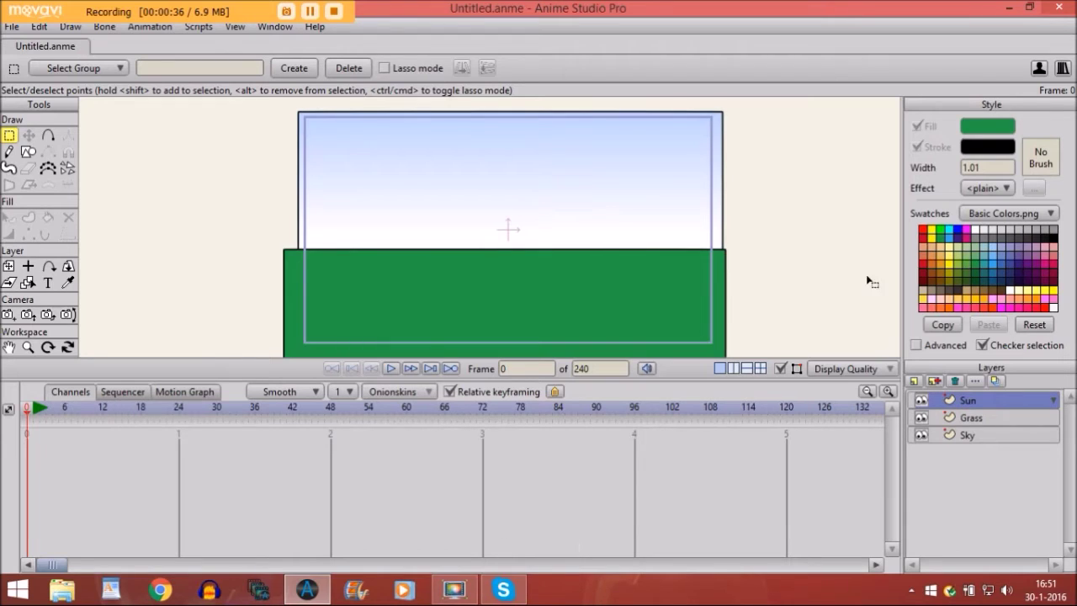
- Give the Sun layer's style a Soft Edge effect with blur radius 8
click(976, 193)
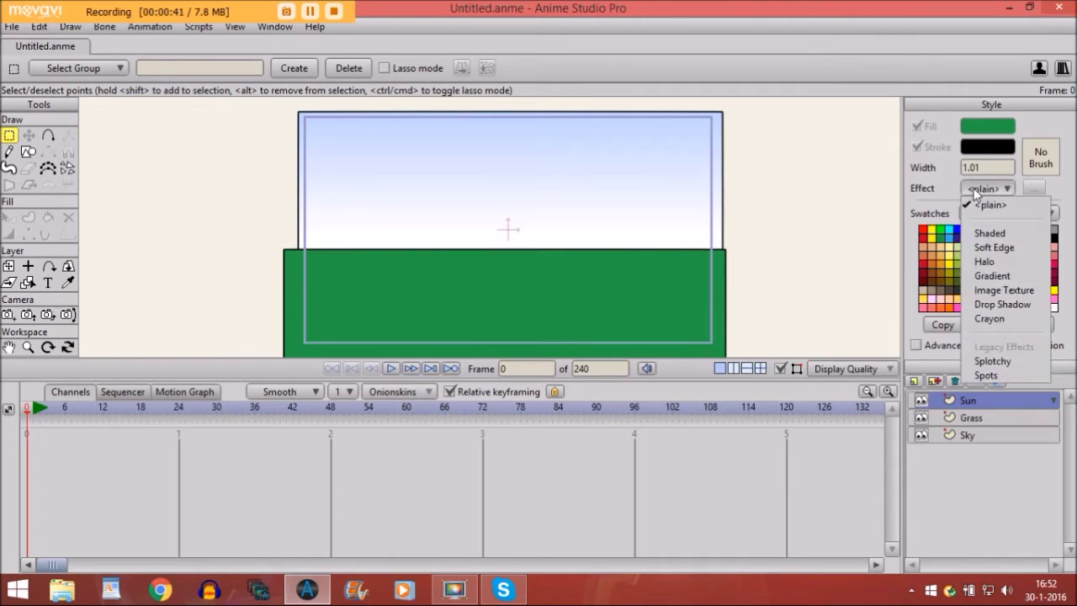
click(991, 247)
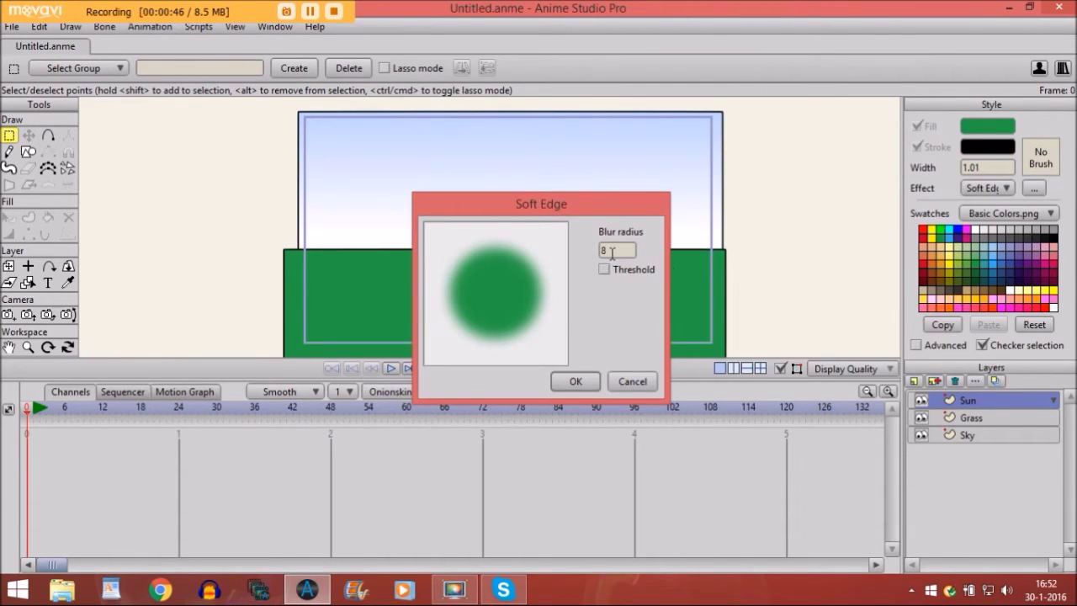
click(566, 380)
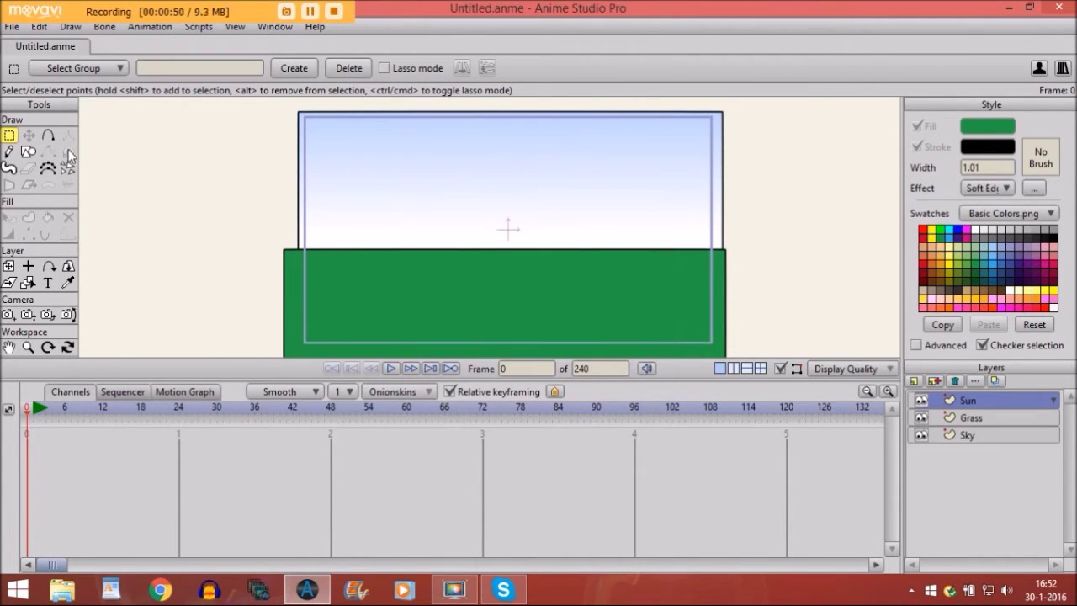
- Draw a white-filled circle at the sky's top-left corner and nudge it up toward the top edge
click(30, 153)
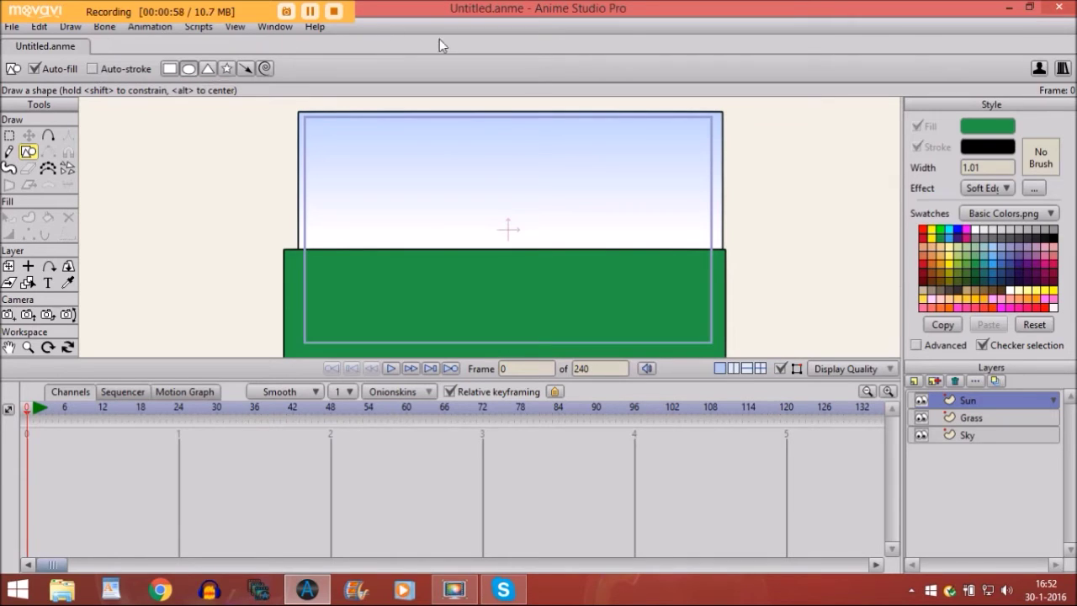
click(976, 231)
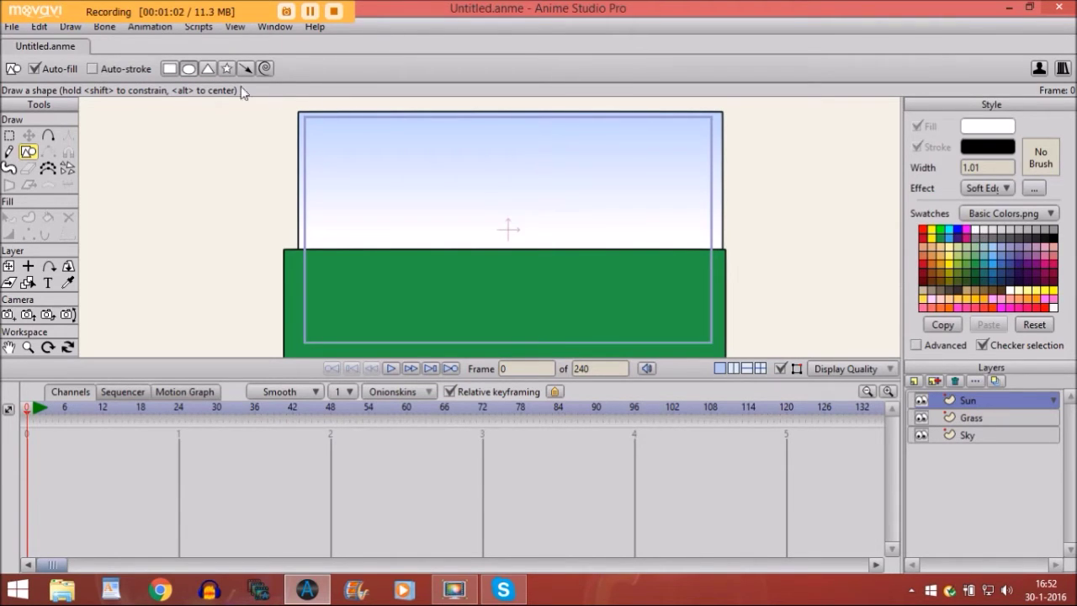
drag(274, 101, 353, 179)
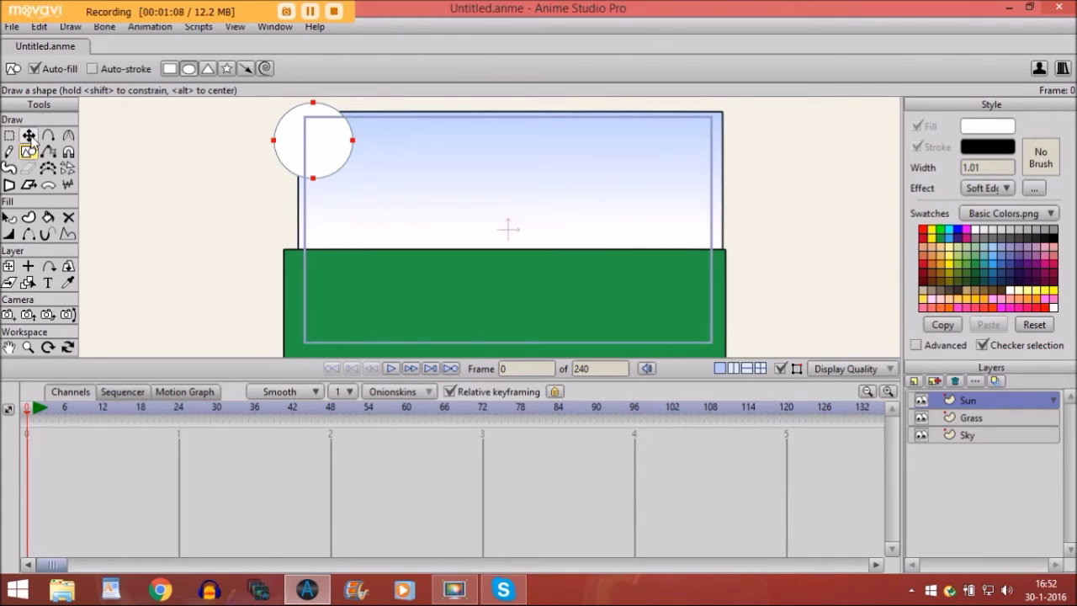
click(28, 136)
drag(319, 146, 316, 134)
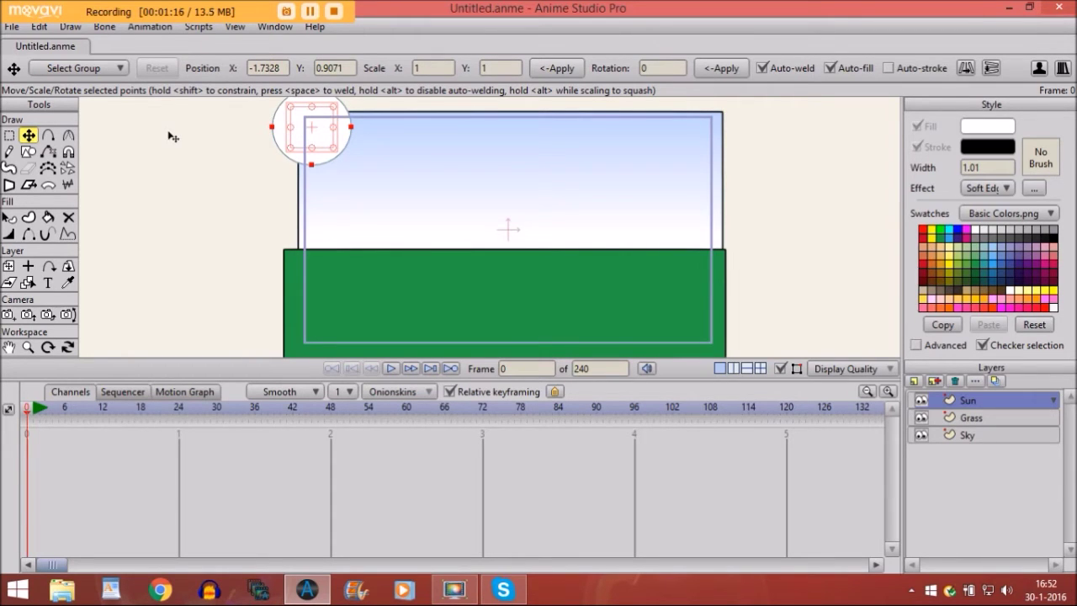
click(12, 26)
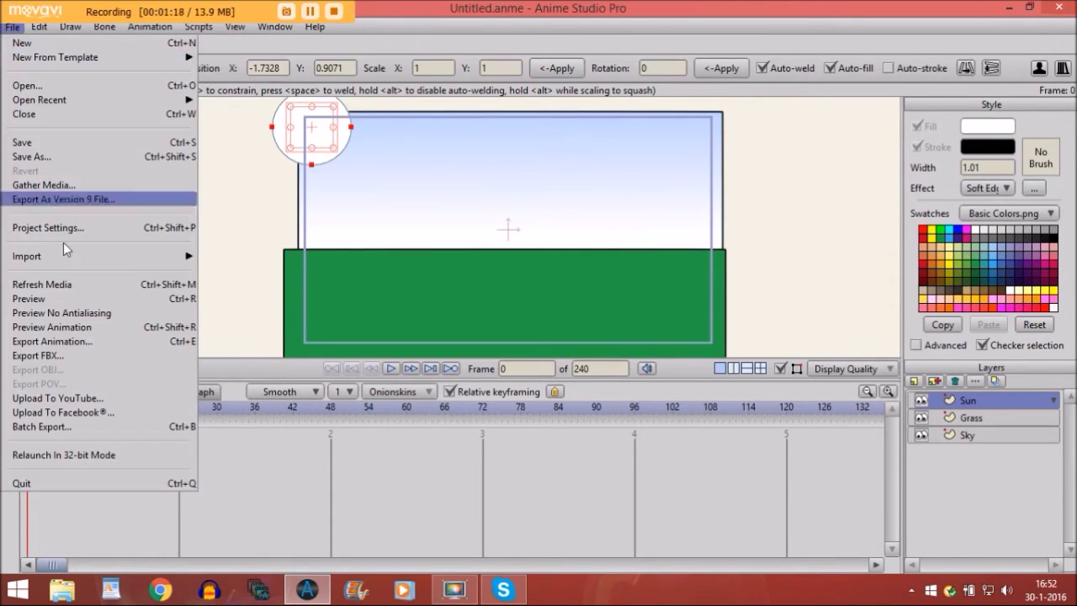
click(59, 299)
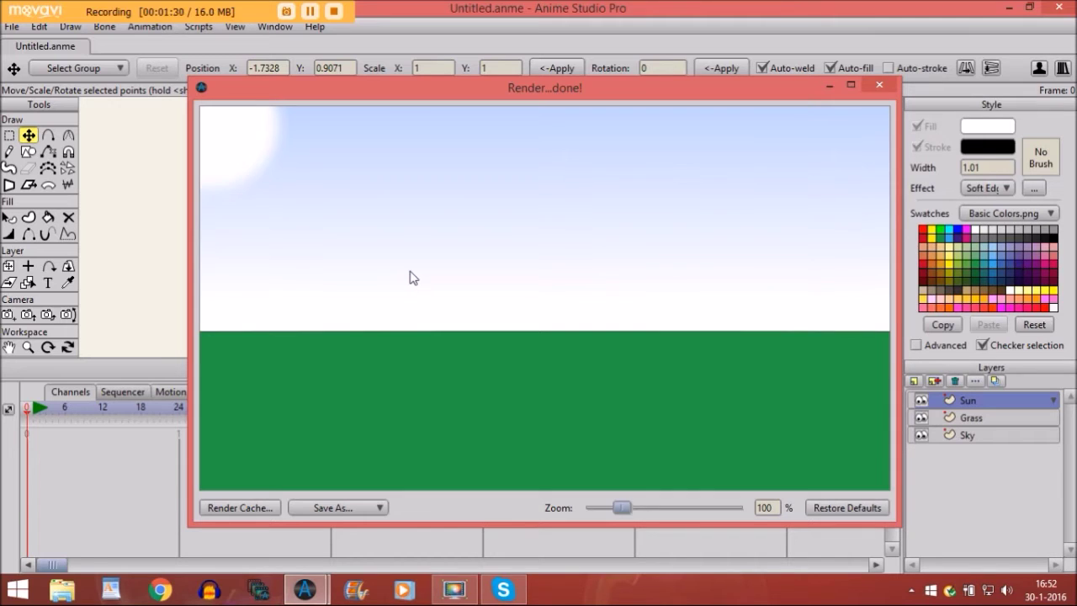
click(880, 86)
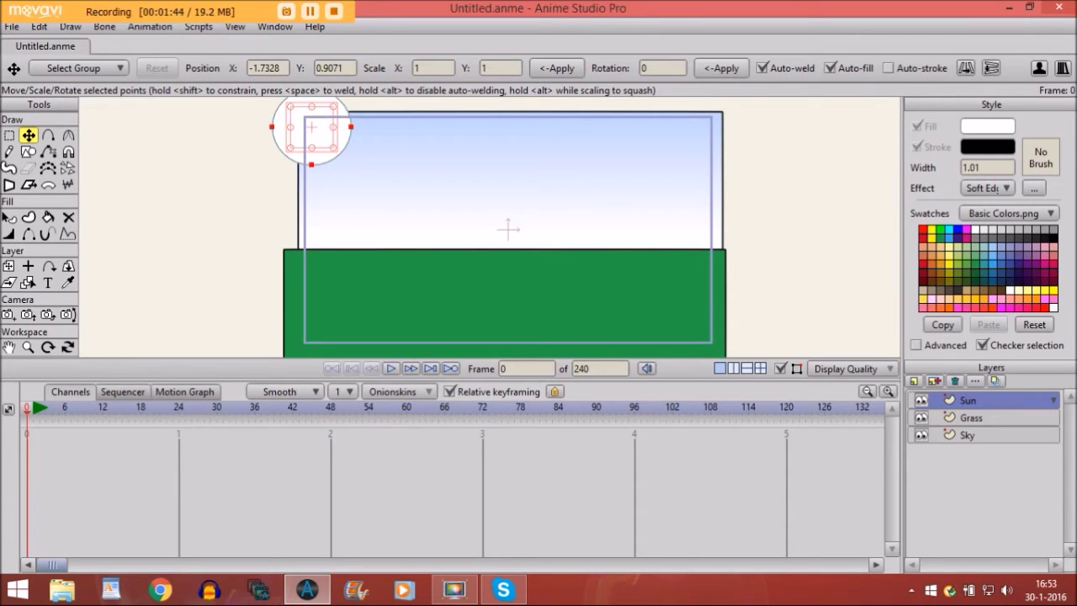
- Switch the sun's style effect to Gradient with Allow transparency ticked
click(996, 188)
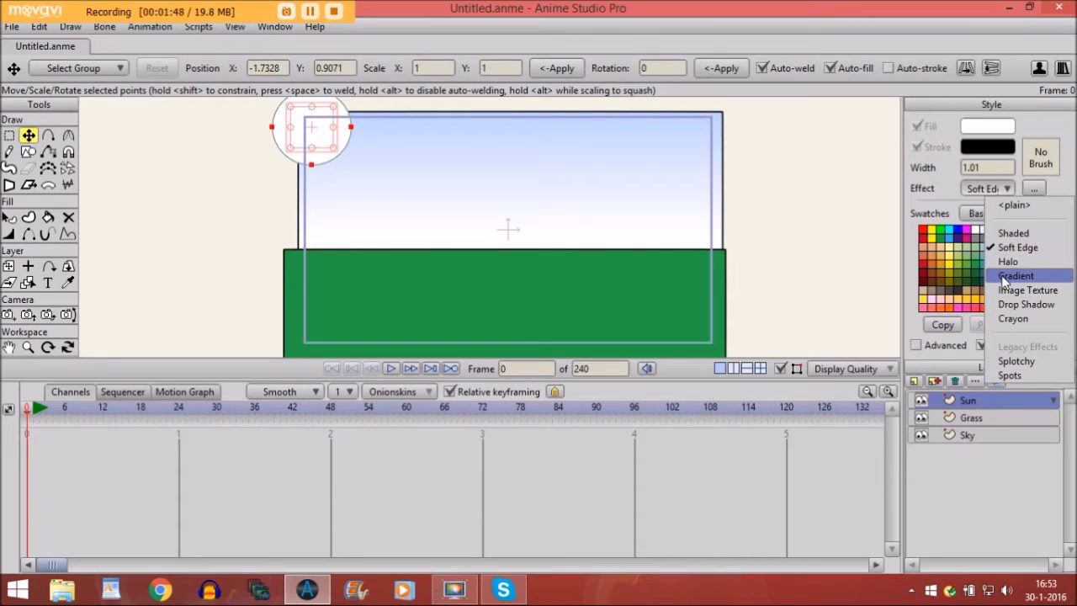
click(1004, 277)
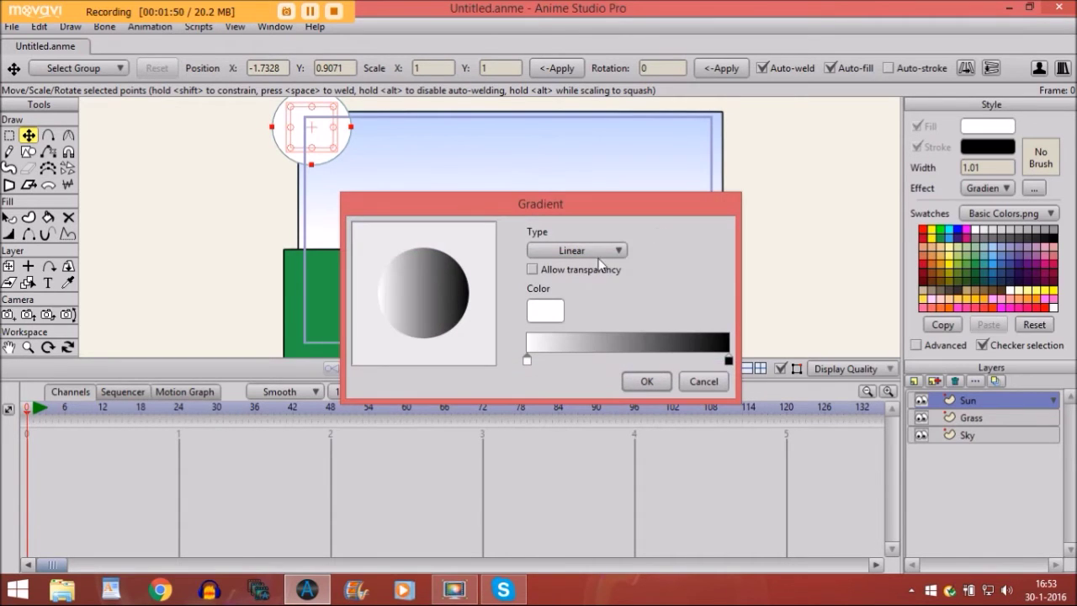
click(533, 269)
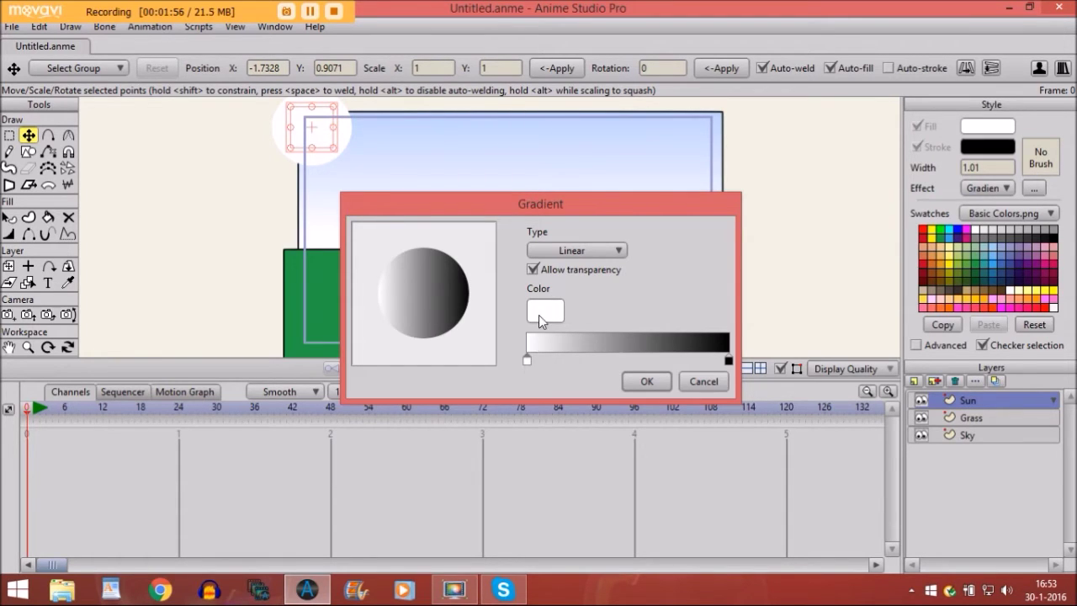
- Set the gradient's end stop to white FFFFFF at alpha 0 and apply it
click(728, 361)
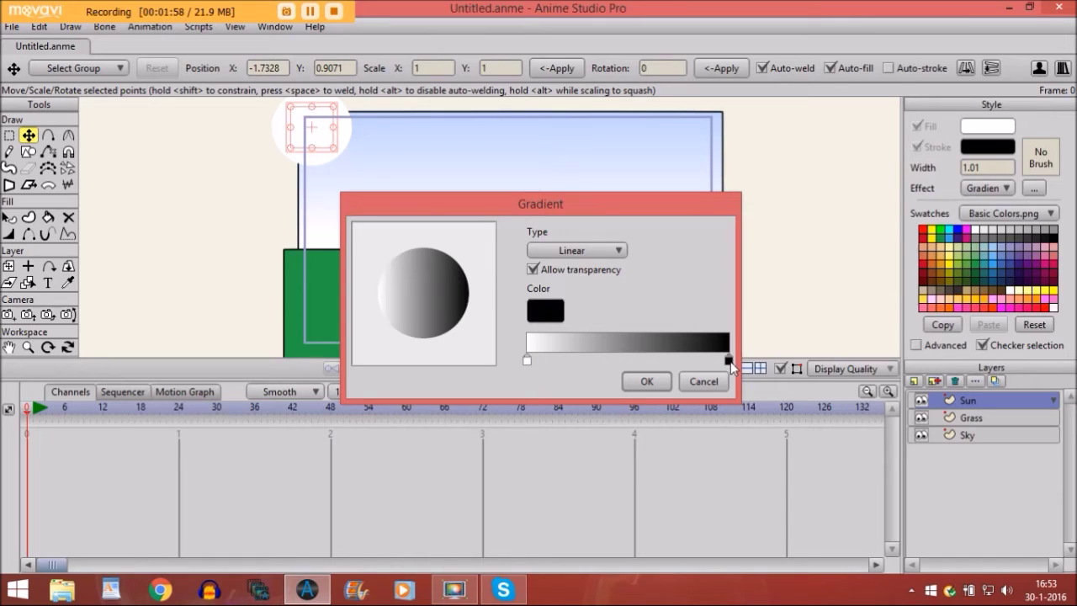
click(548, 315)
click(436, 179)
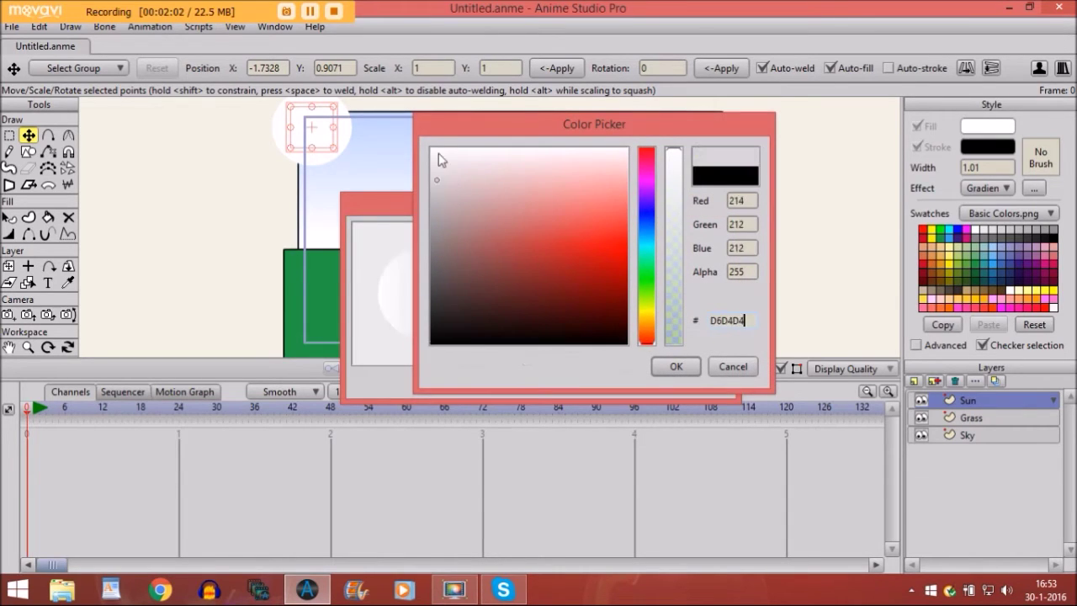
drag(441, 160, 422, 150)
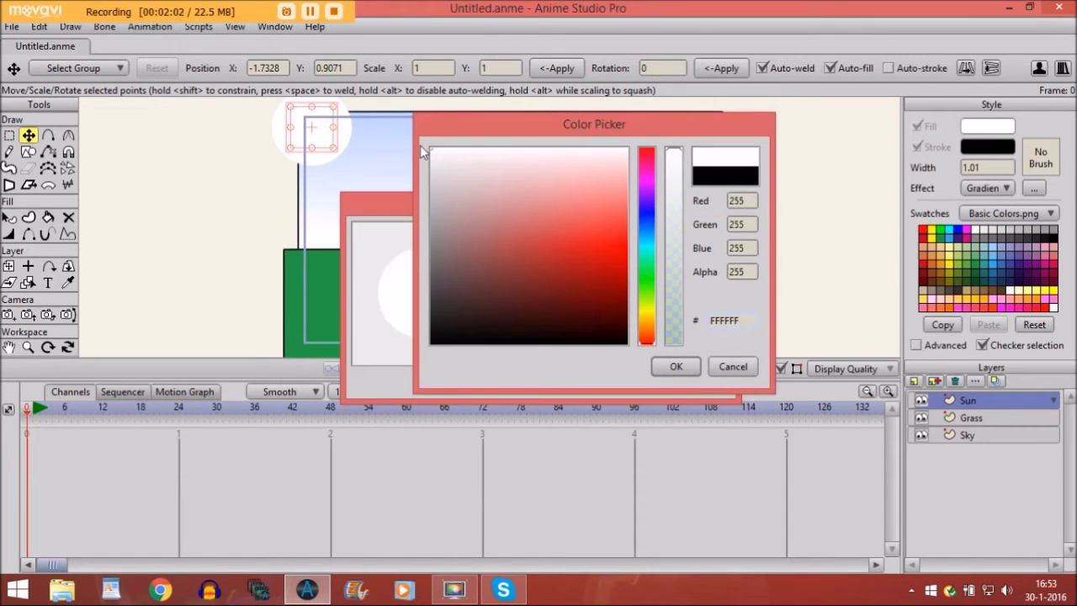
click(674, 154)
drag(674, 153, 667, 354)
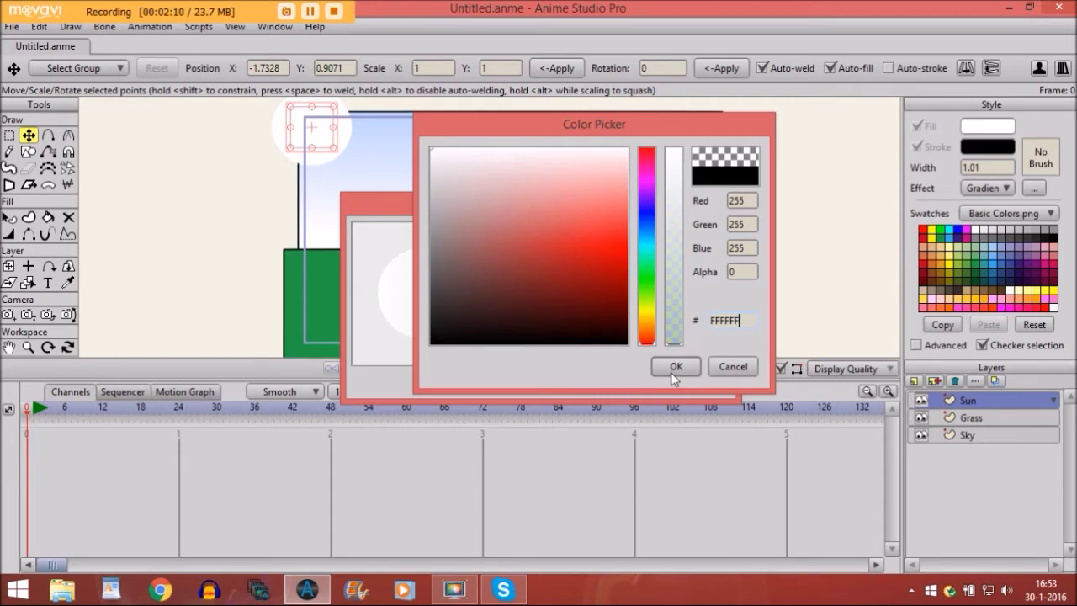
click(671, 368)
click(644, 380)
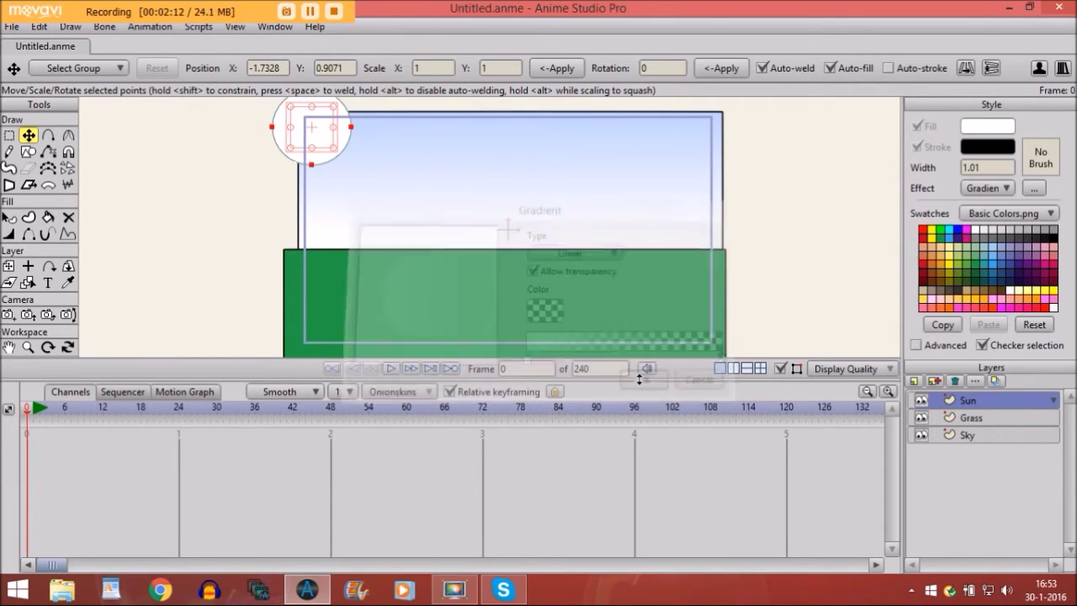
- Draw a tall narrow beam through the sky and make its gradient fade toward the base
click(27, 151)
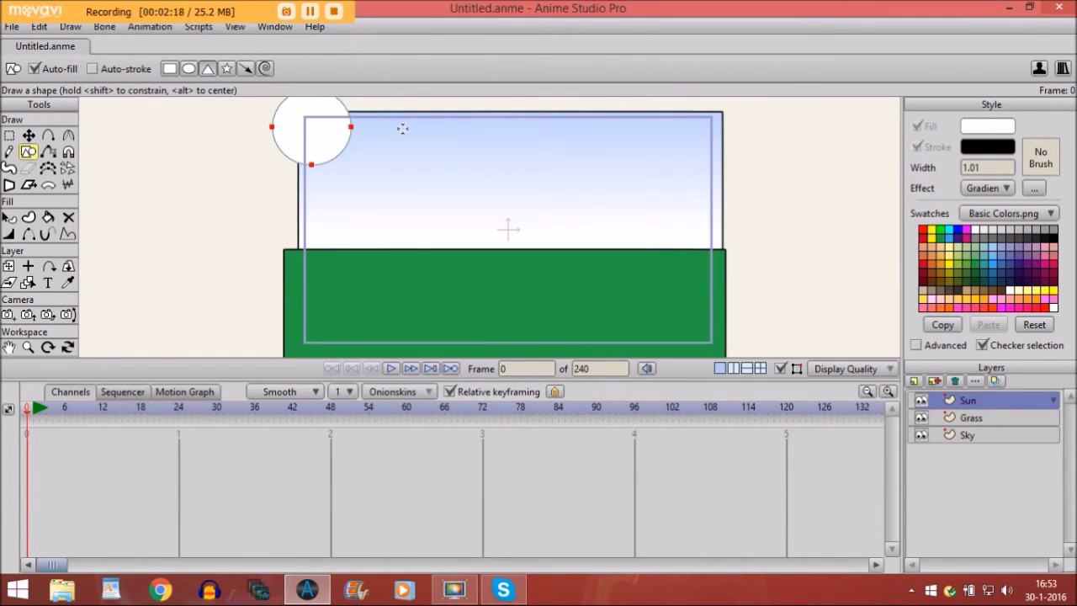
drag(402, 137, 424, 286)
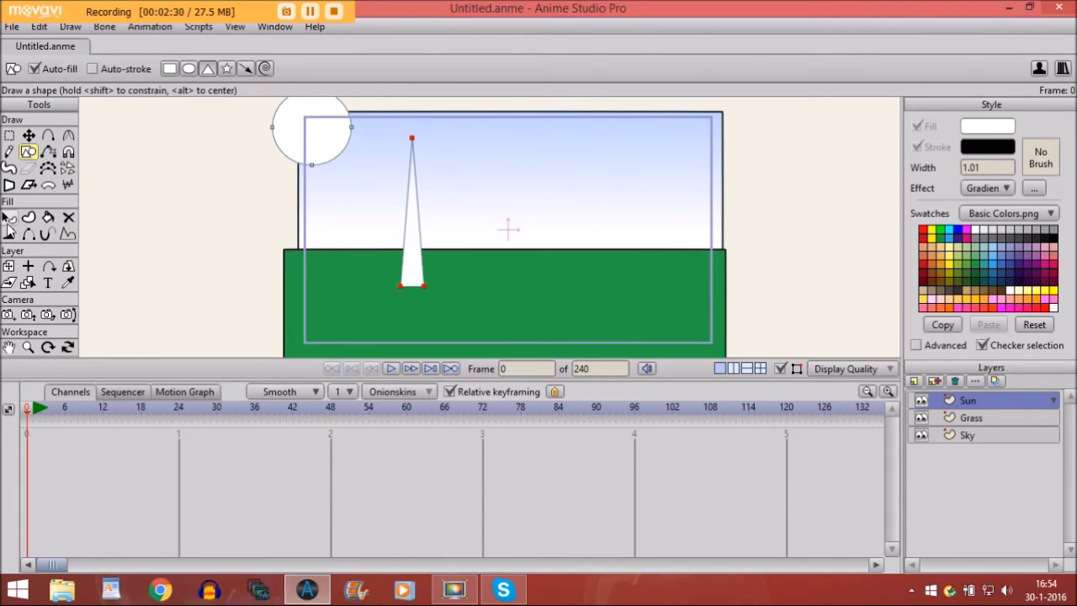
click(9, 217)
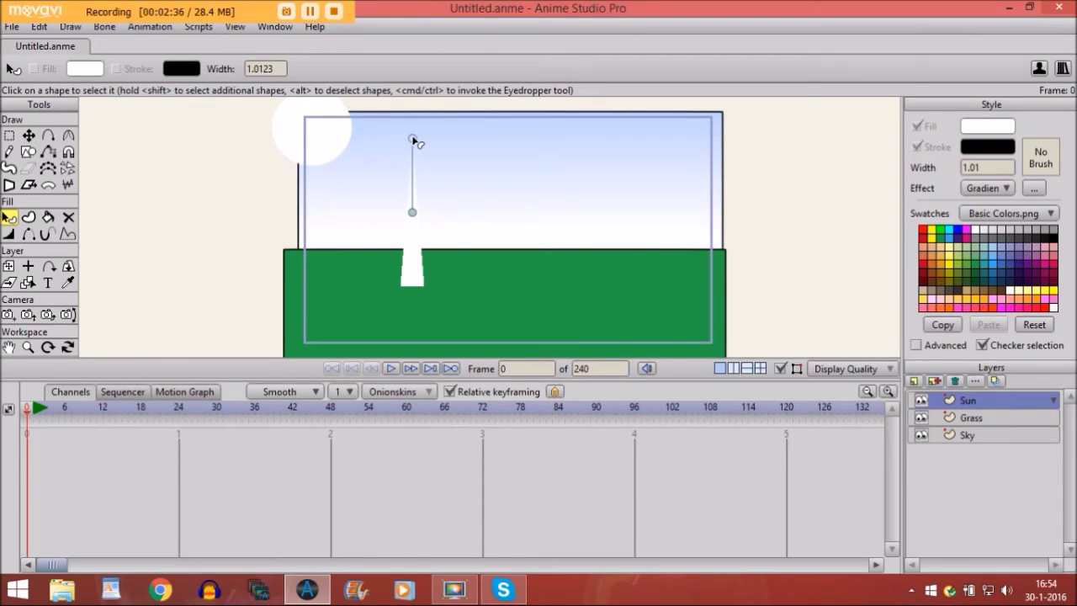
drag(414, 140, 413, 242)
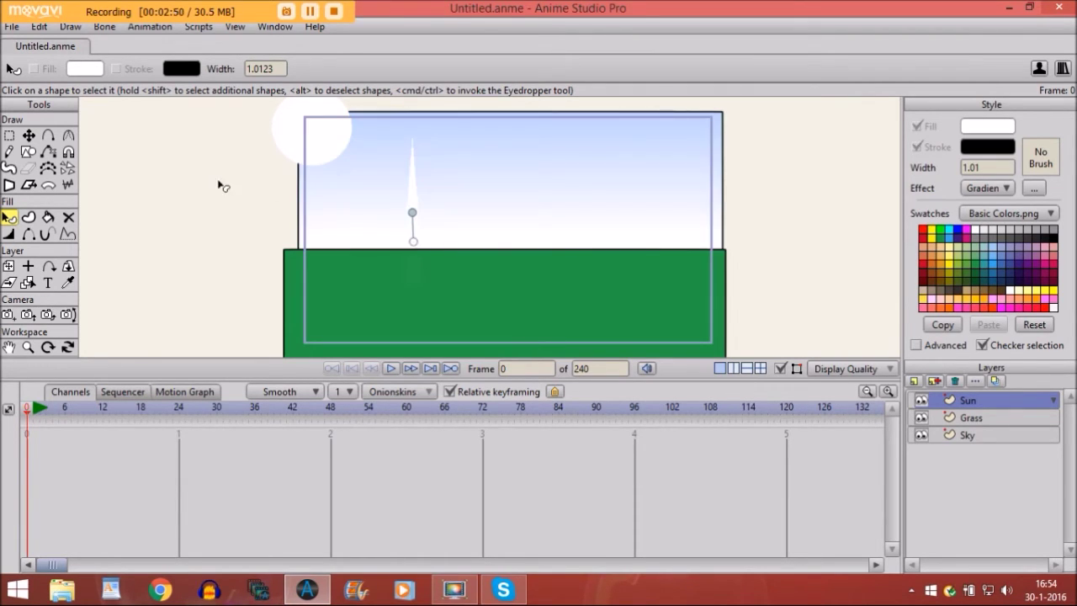
- Rotate and move the beam so it extends nearly horizontally from the sun
click(29, 136)
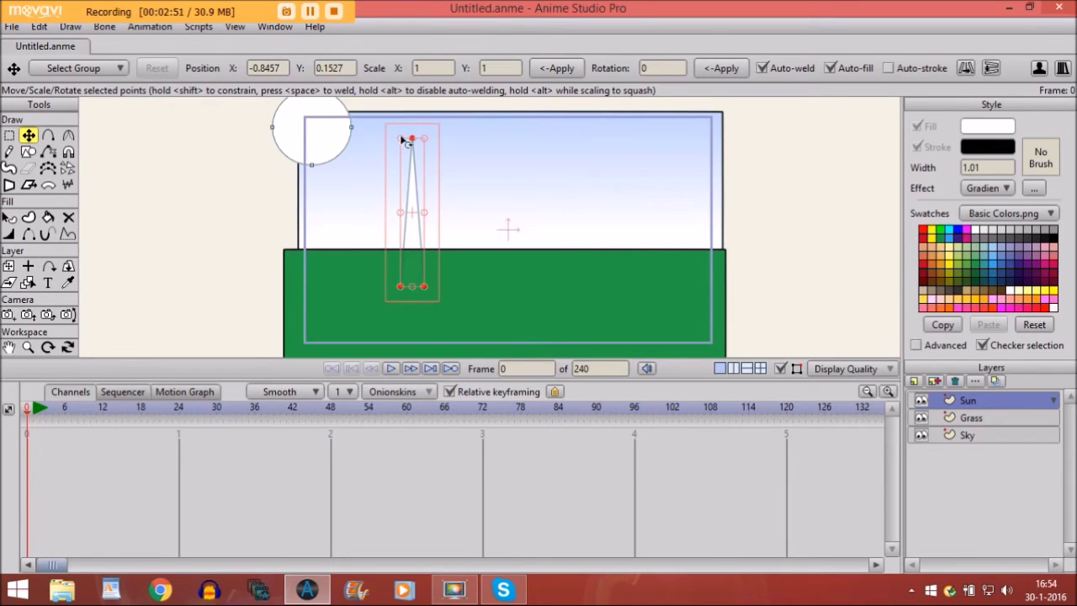
drag(399, 141, 318, 219)
drag(384, 216, 376, 137)
drag(329, 164, 395, 131)
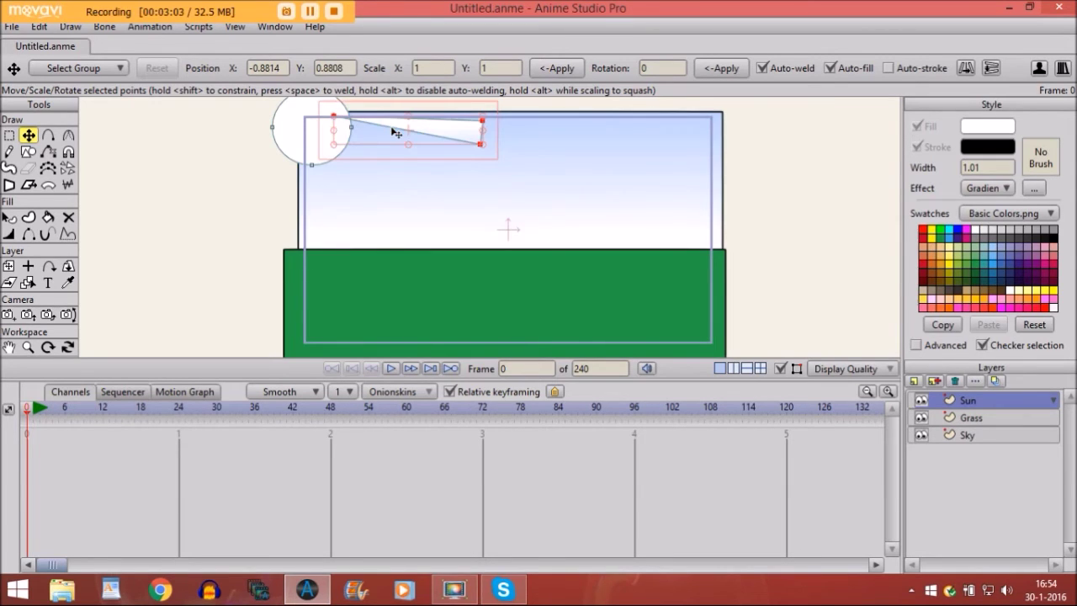
- Copy and paste the beam, then angle the duplicate just below the first ray
click(40, 27)
click(53, 100)
click(38, 28)
click(199, 128)
drag(443, 130, 437, 148)
drag(326, 141, 364, 150)
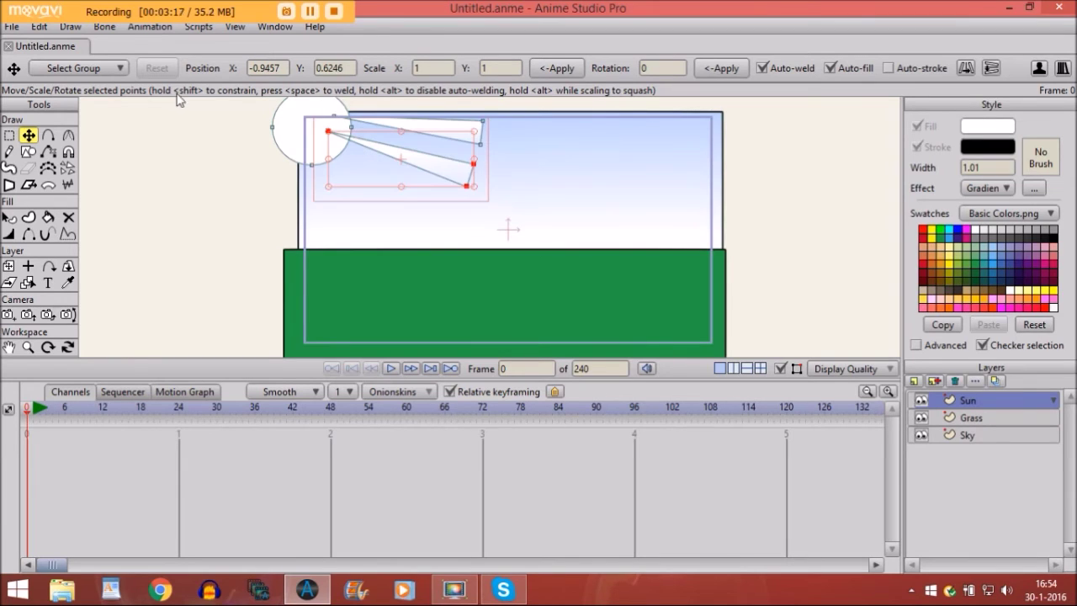
- Paste a third sunbeam and position it below the first two rays
click(39, 26)
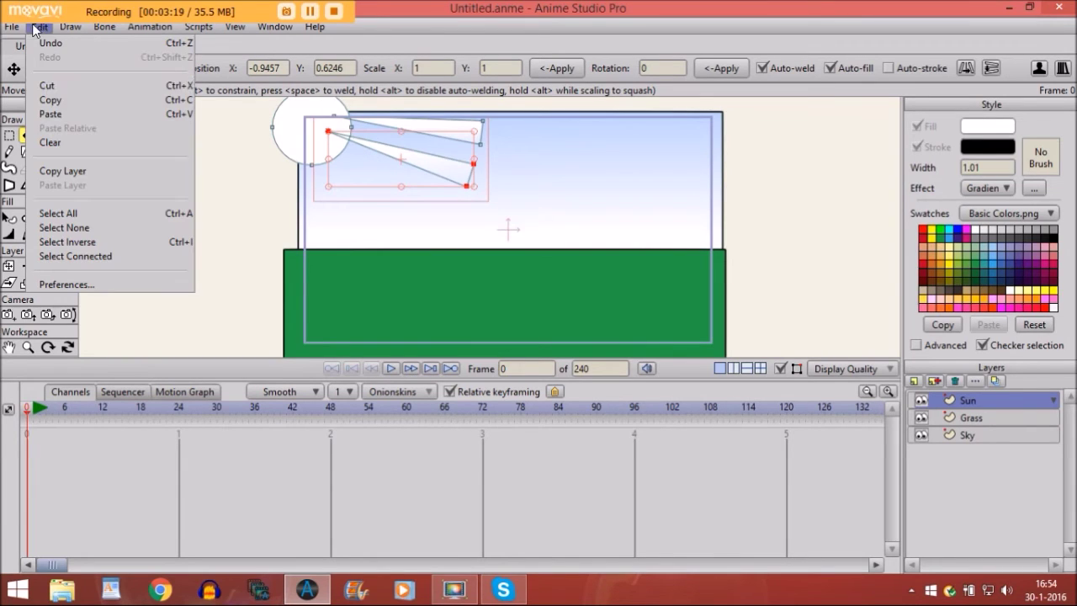
click(55, 113)
drag(409, 132, 381, 152)
drag(309, 153, 361, 180)
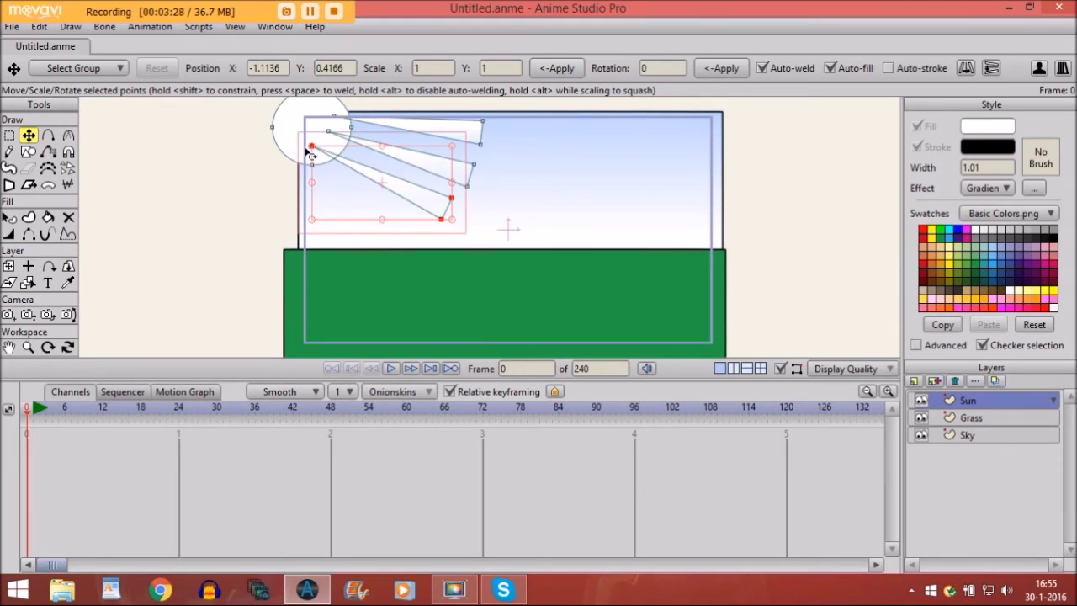
drag(308, 153, 311, 148)
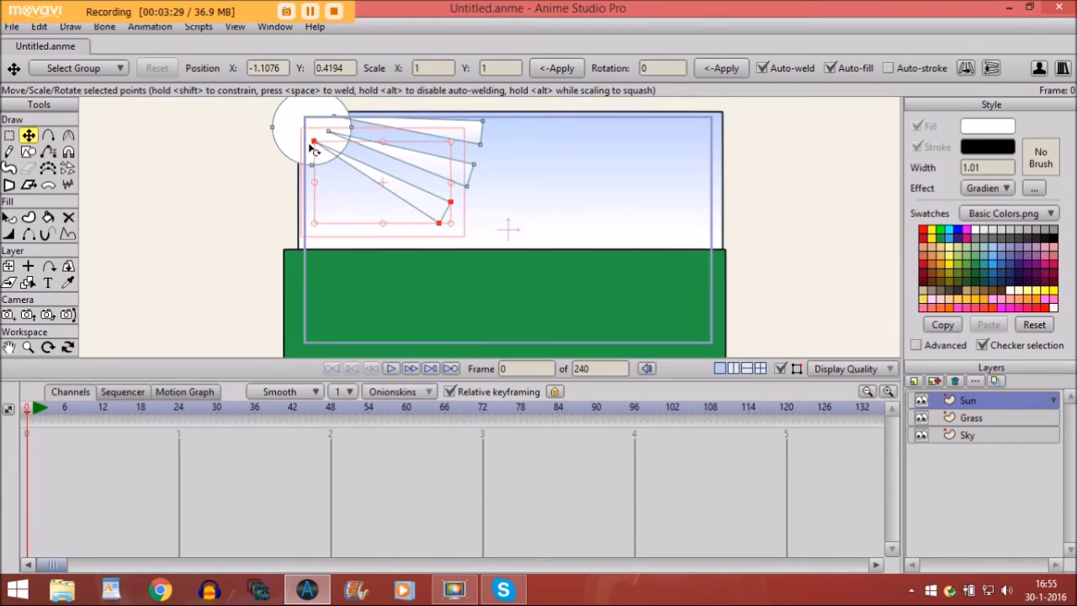
- Paste a fourth sunbeam and rotate it to slant steeply down toward the grass
click(40, 26)
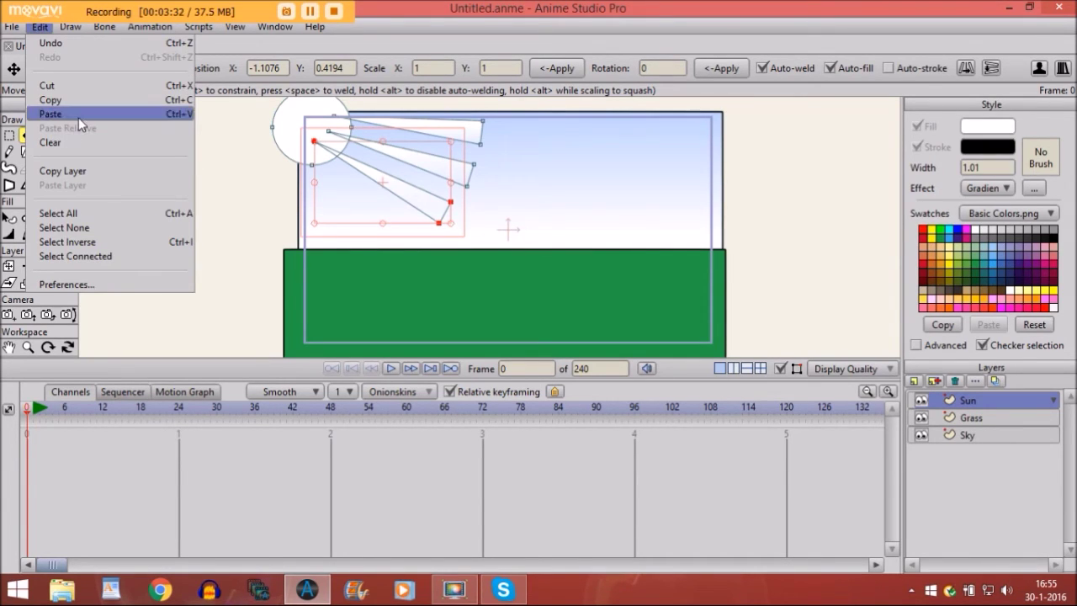
click(110, 119)
drag(459, 133, 404, 187)
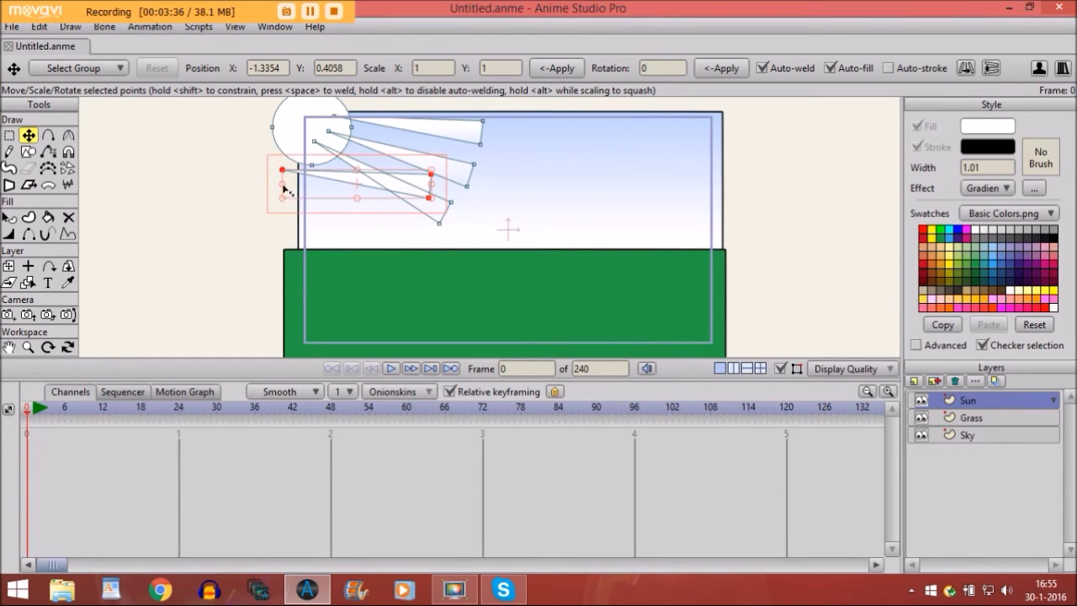
drag(281, 178, 355, 198)
drag(278, 146, 328, 179)
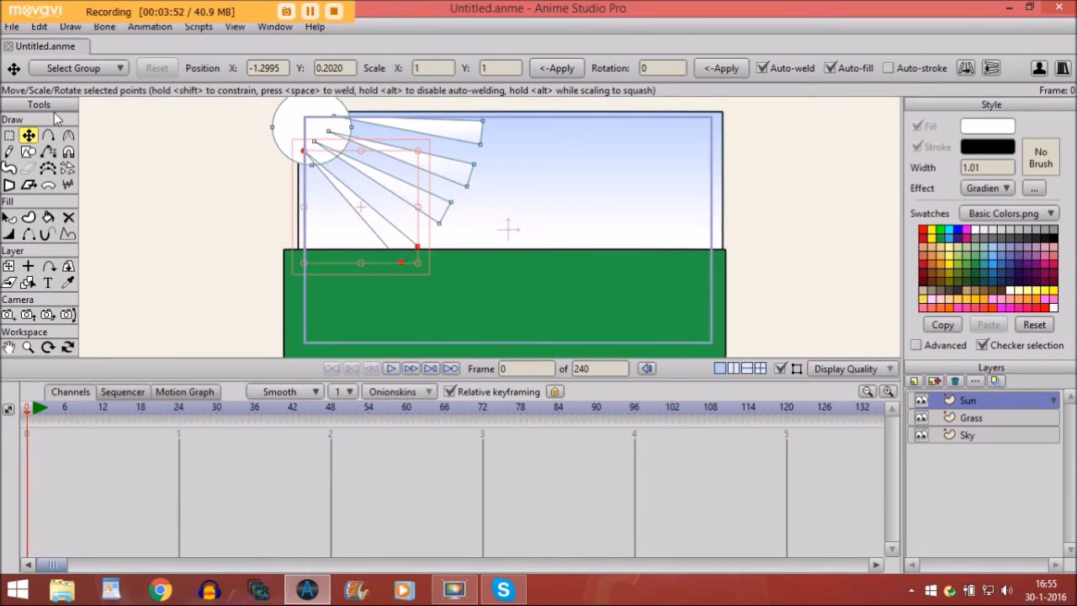
- Realign the lowest sunbeam's gradient to stretch along the ray's direction
click(8, 219)
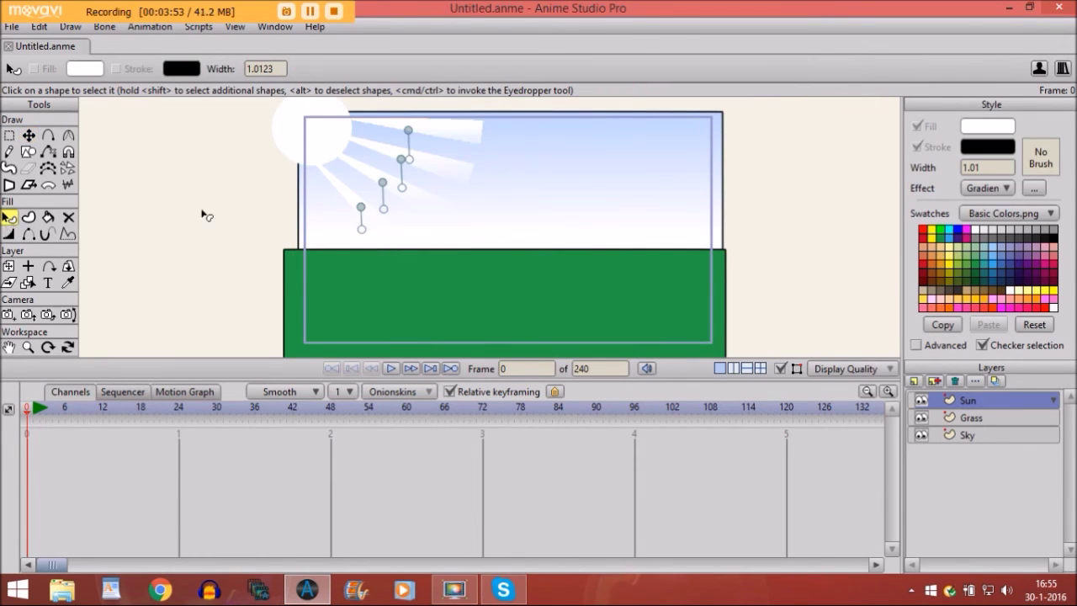
click(362, 233)
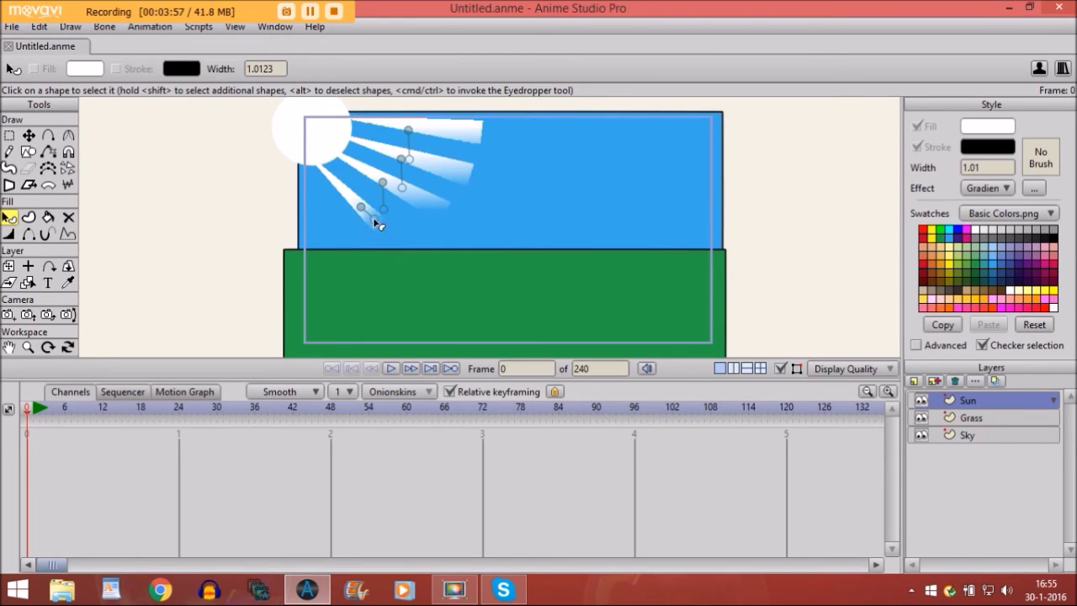
click(368, 217)
click(361, 209)
click(361, 210)
click(366, 217)
click(367, 218)
click(362, 211)
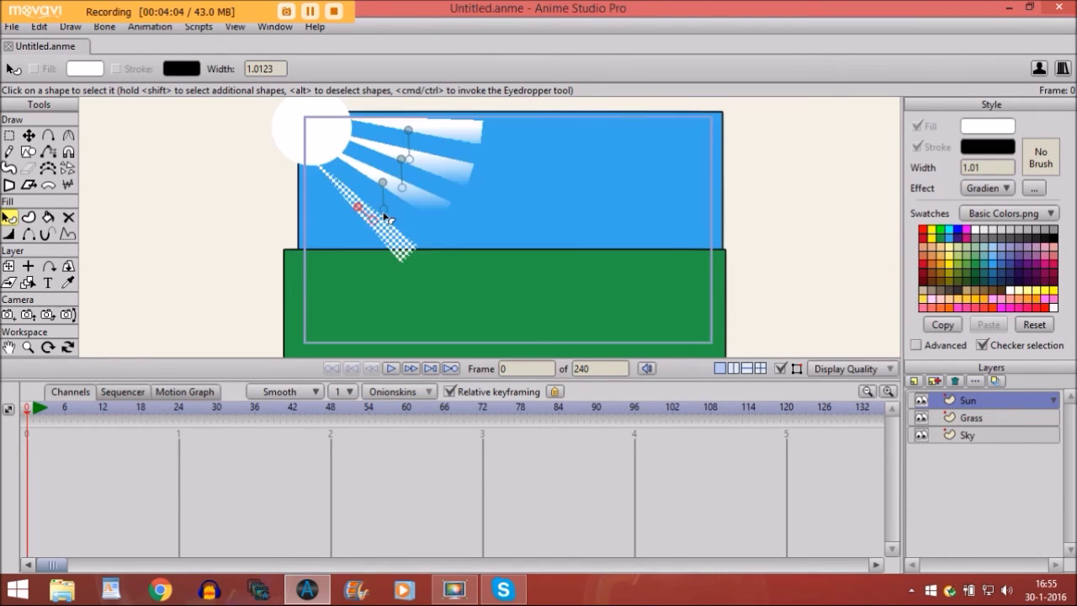
click(392, 212)
- Adjust the third, second and top sunbeams' fades to run outward along each ray
click(383, 211)
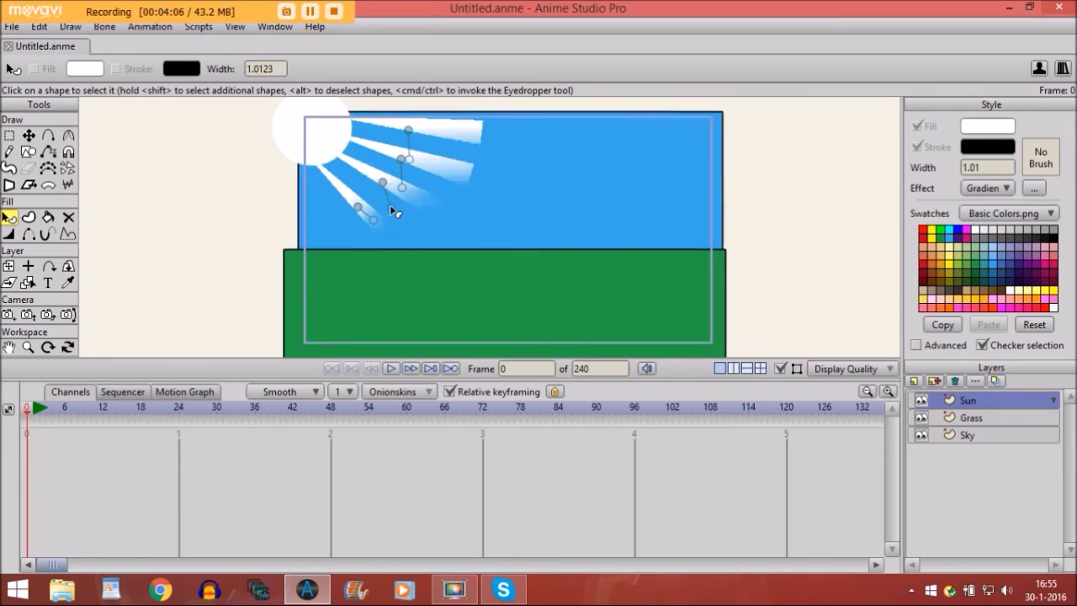
click(408, 200)
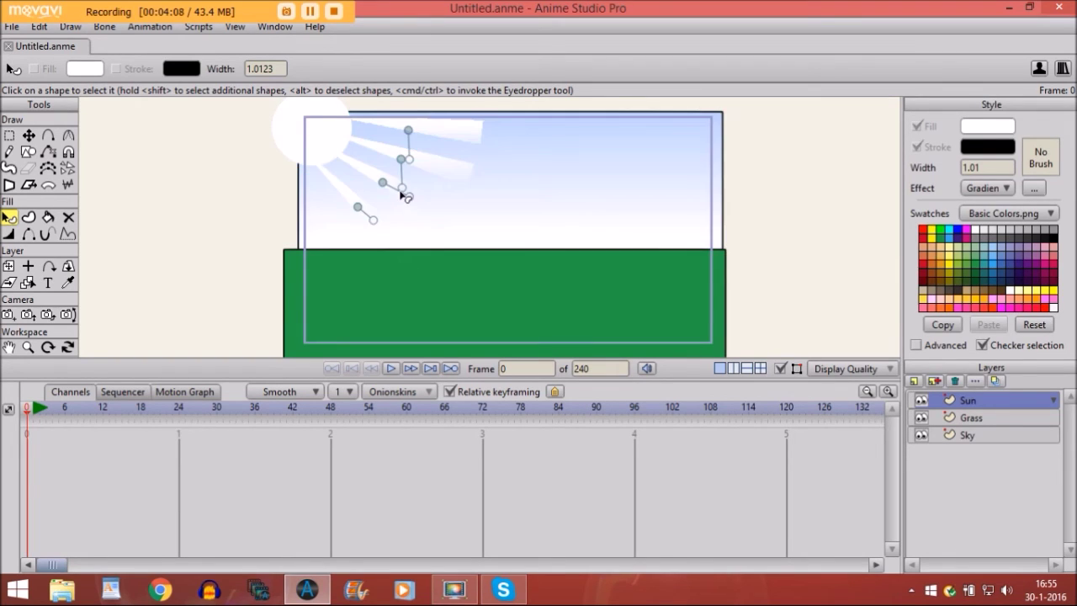
click(405, 190)
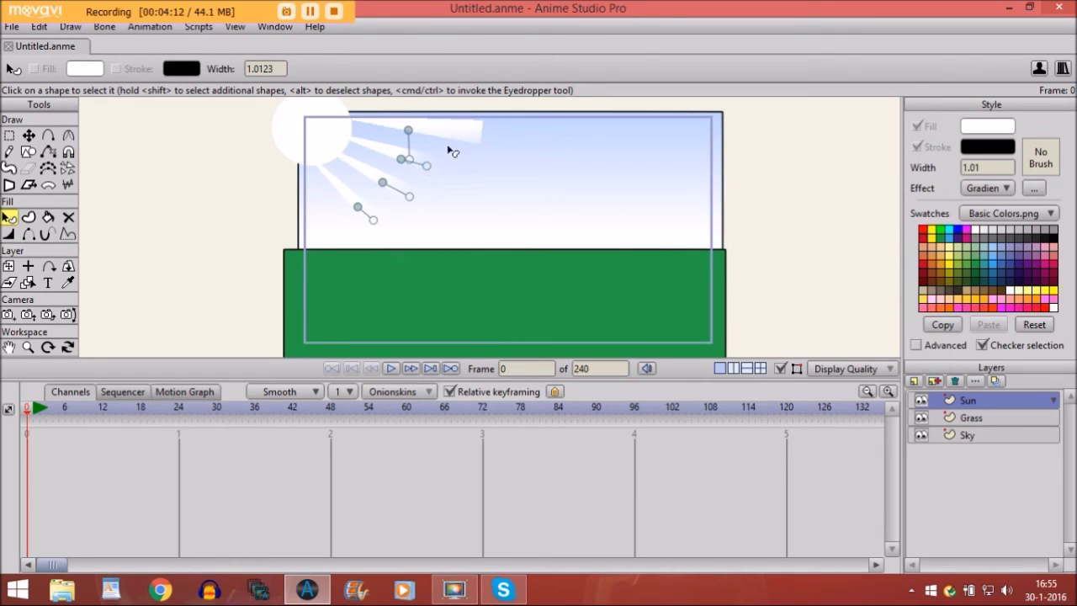
click(411, 159)
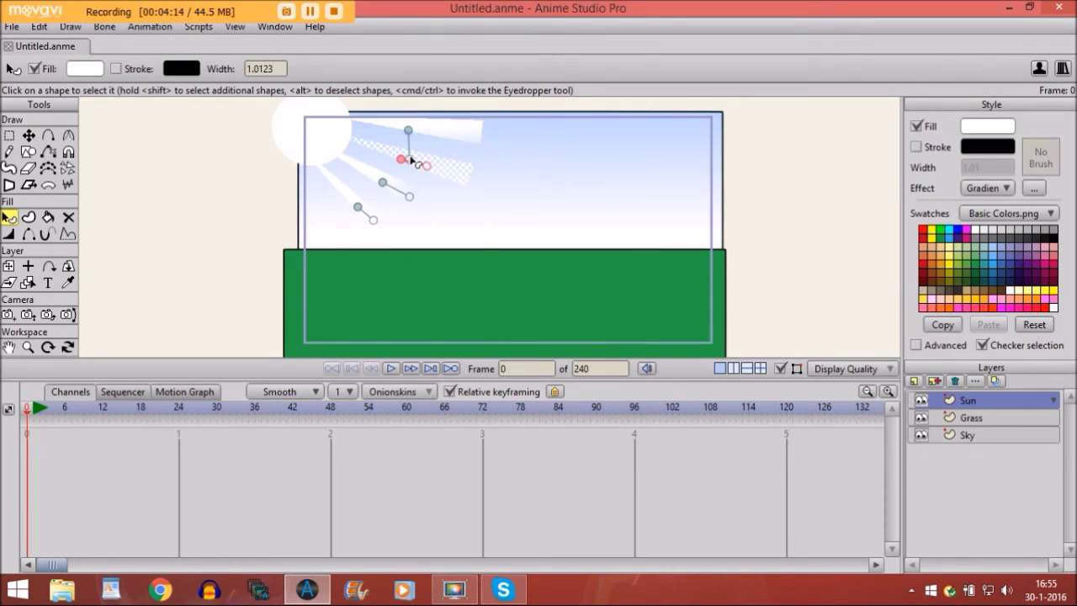
drag(409, 163, 449, 142)
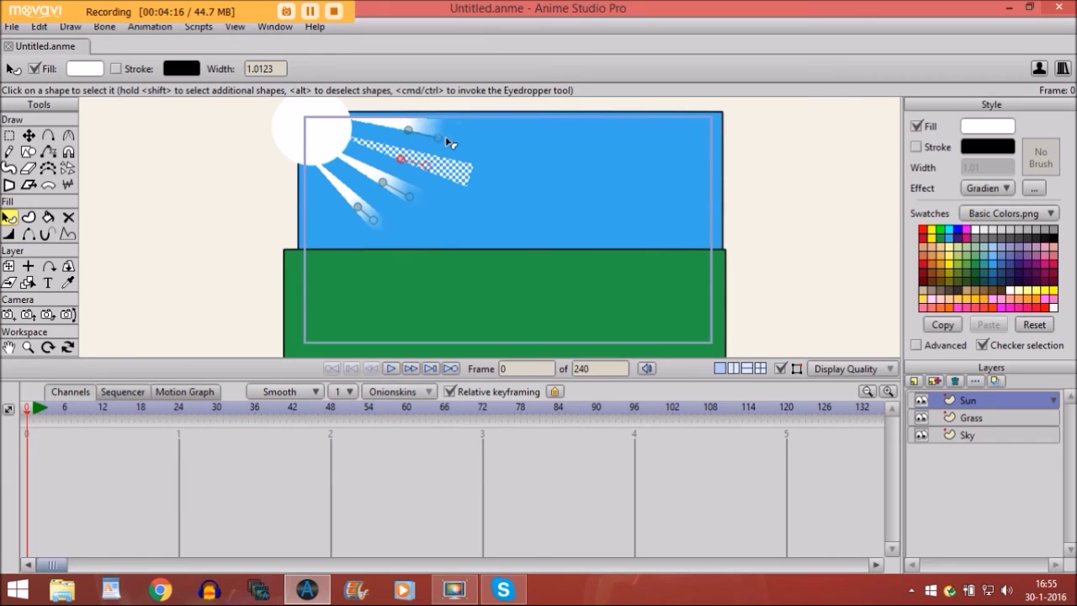
click(133, 159)
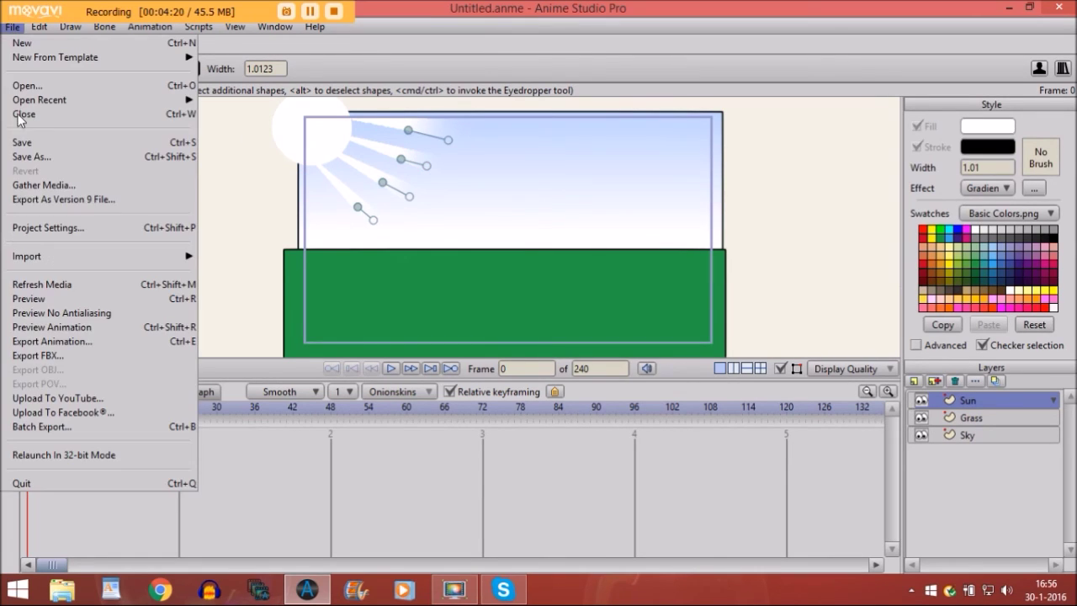
- Render a File > Preview of the sun with its four gradient rays
click(13, 27)
click(32, 300)
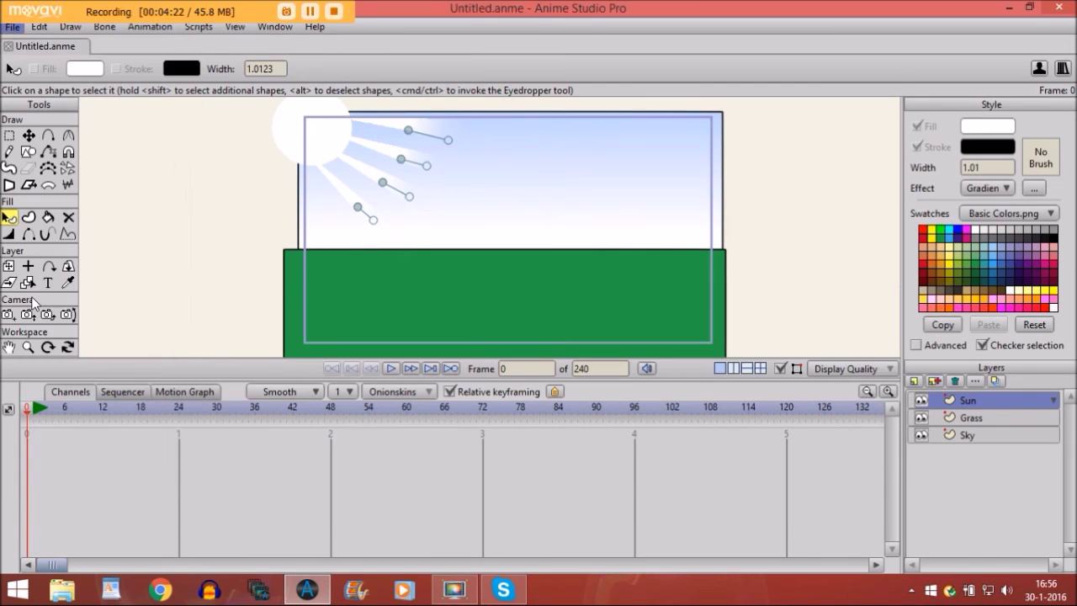